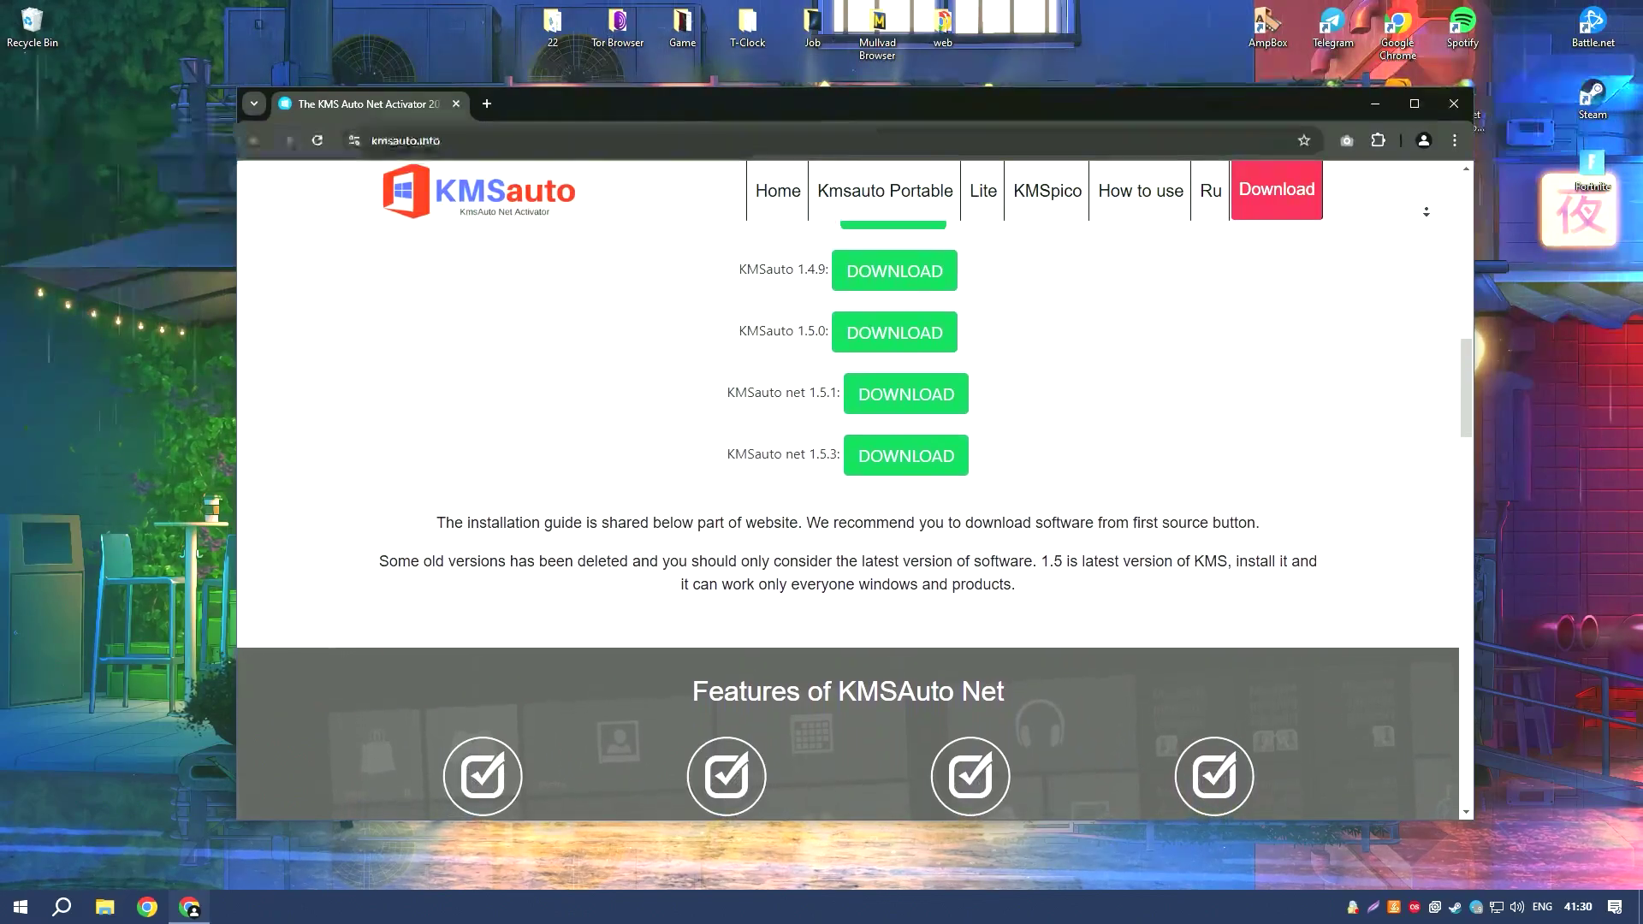
Step: Extract the Installer folder from the password-protected Example.rar to the desktop, placed beside the archive
left_click(1451, 106)
left_click_drag(953, 498, 705, 364)
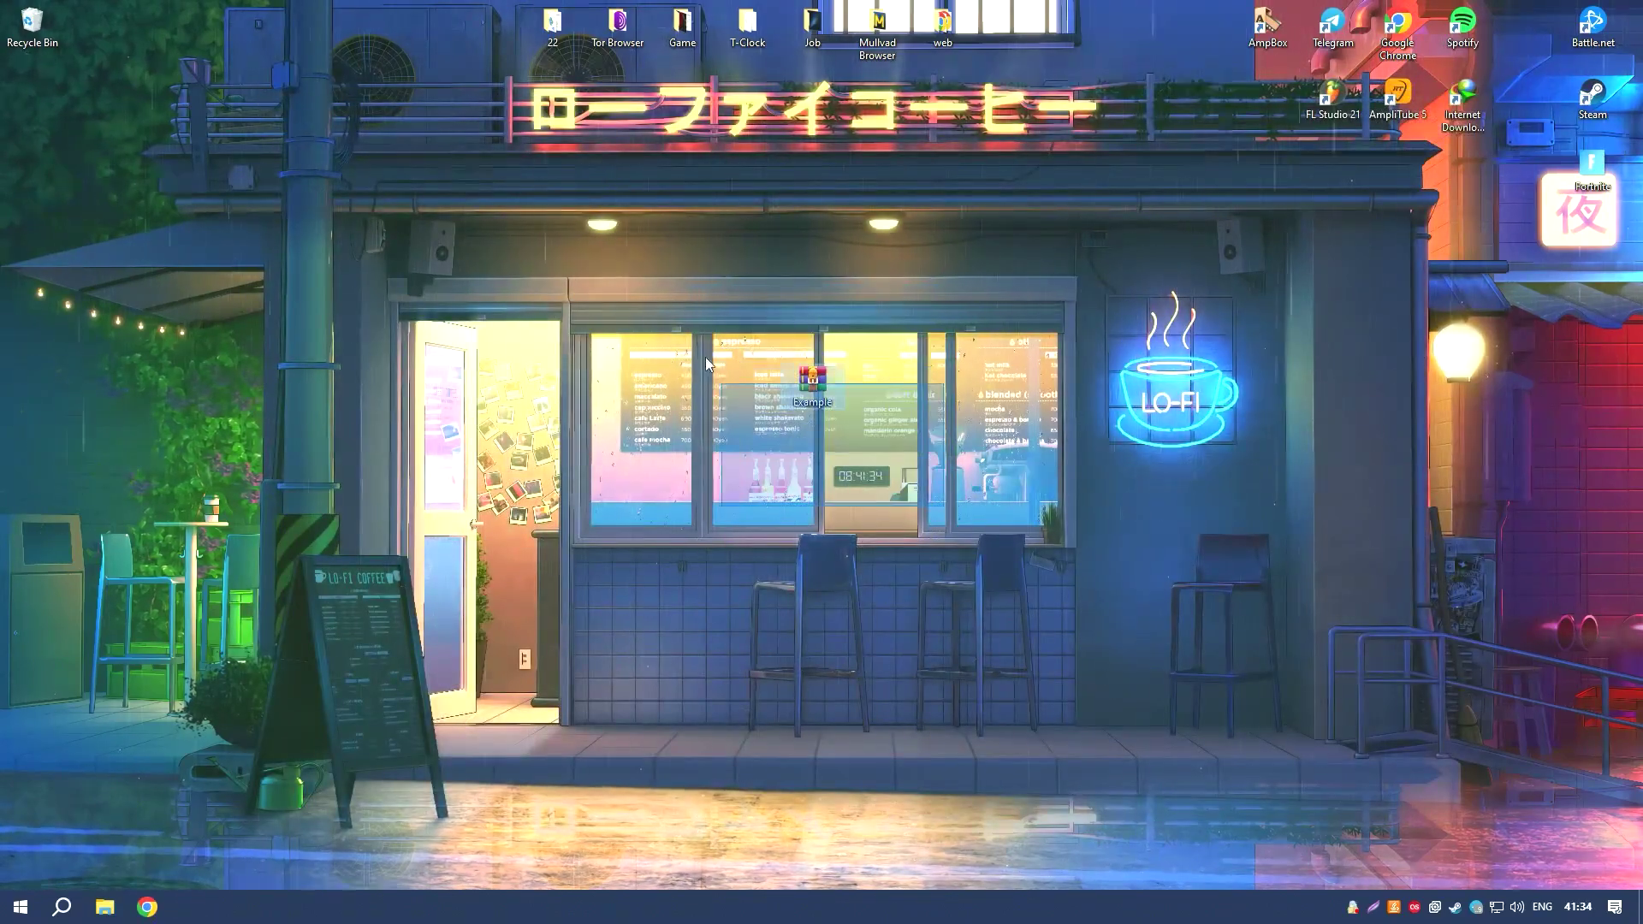
double_click(809, 379)
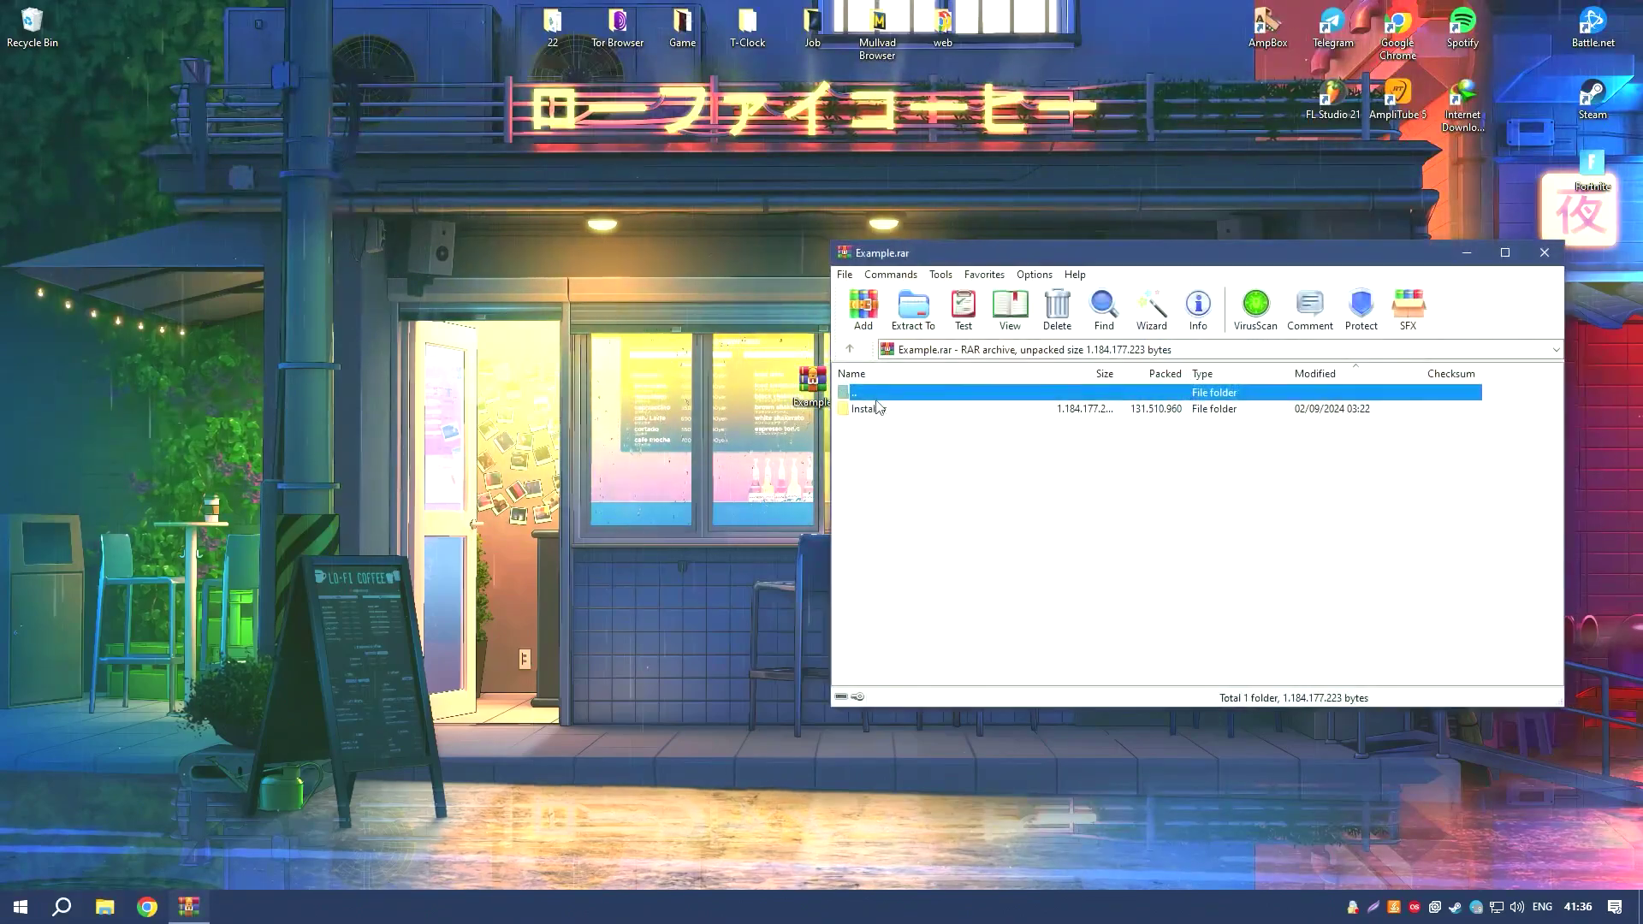
double_click(878, 409)
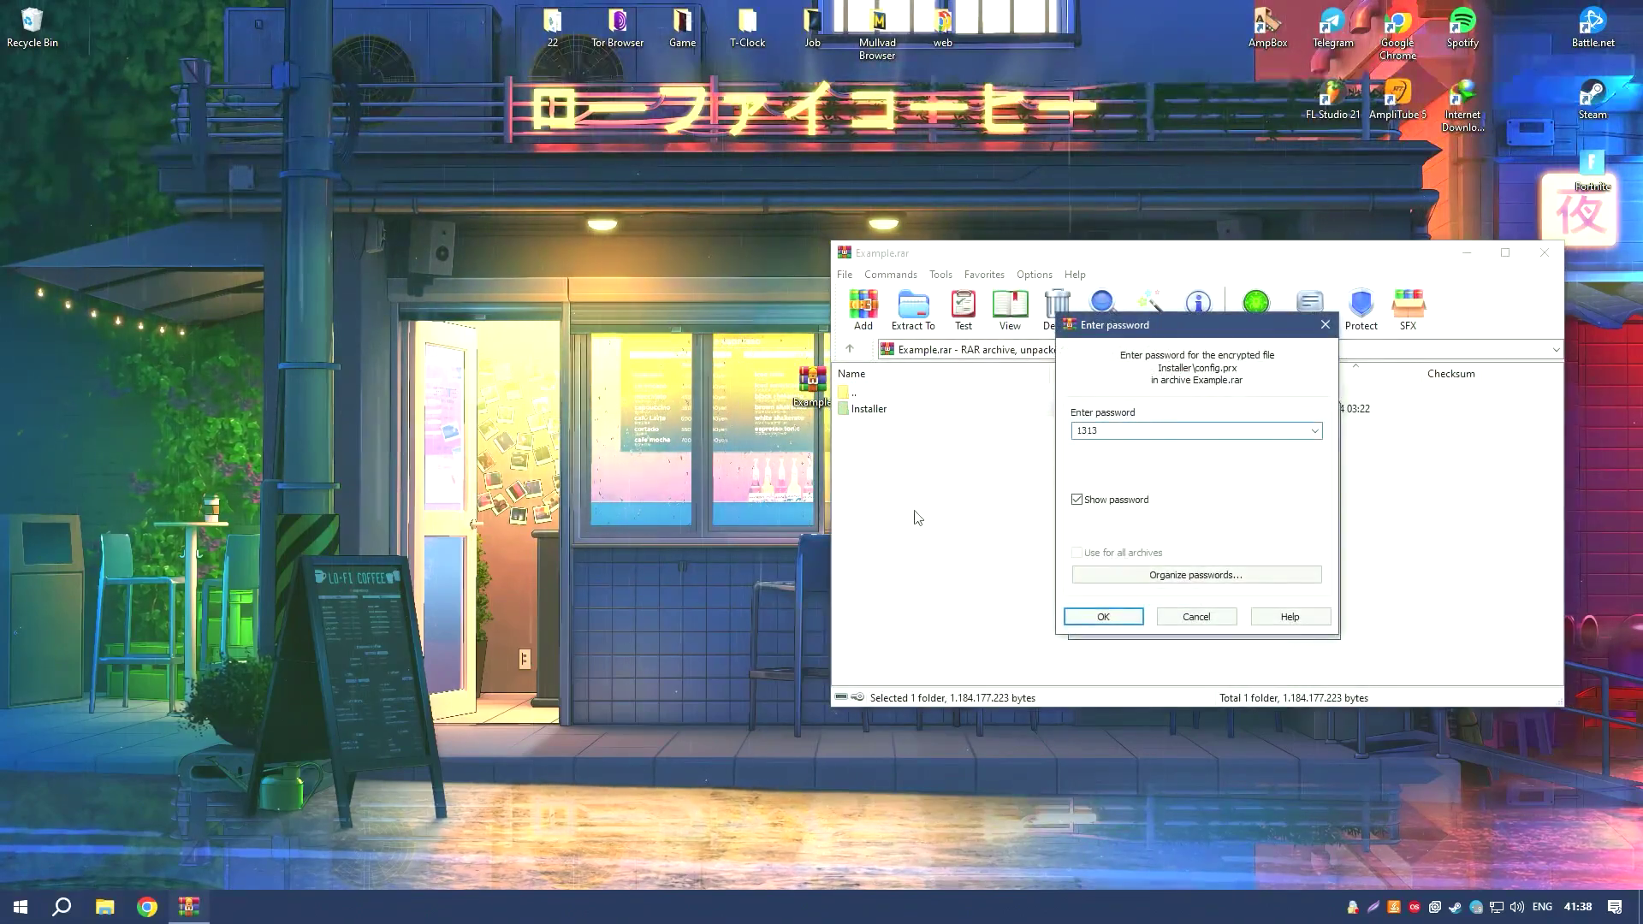
key("Return")
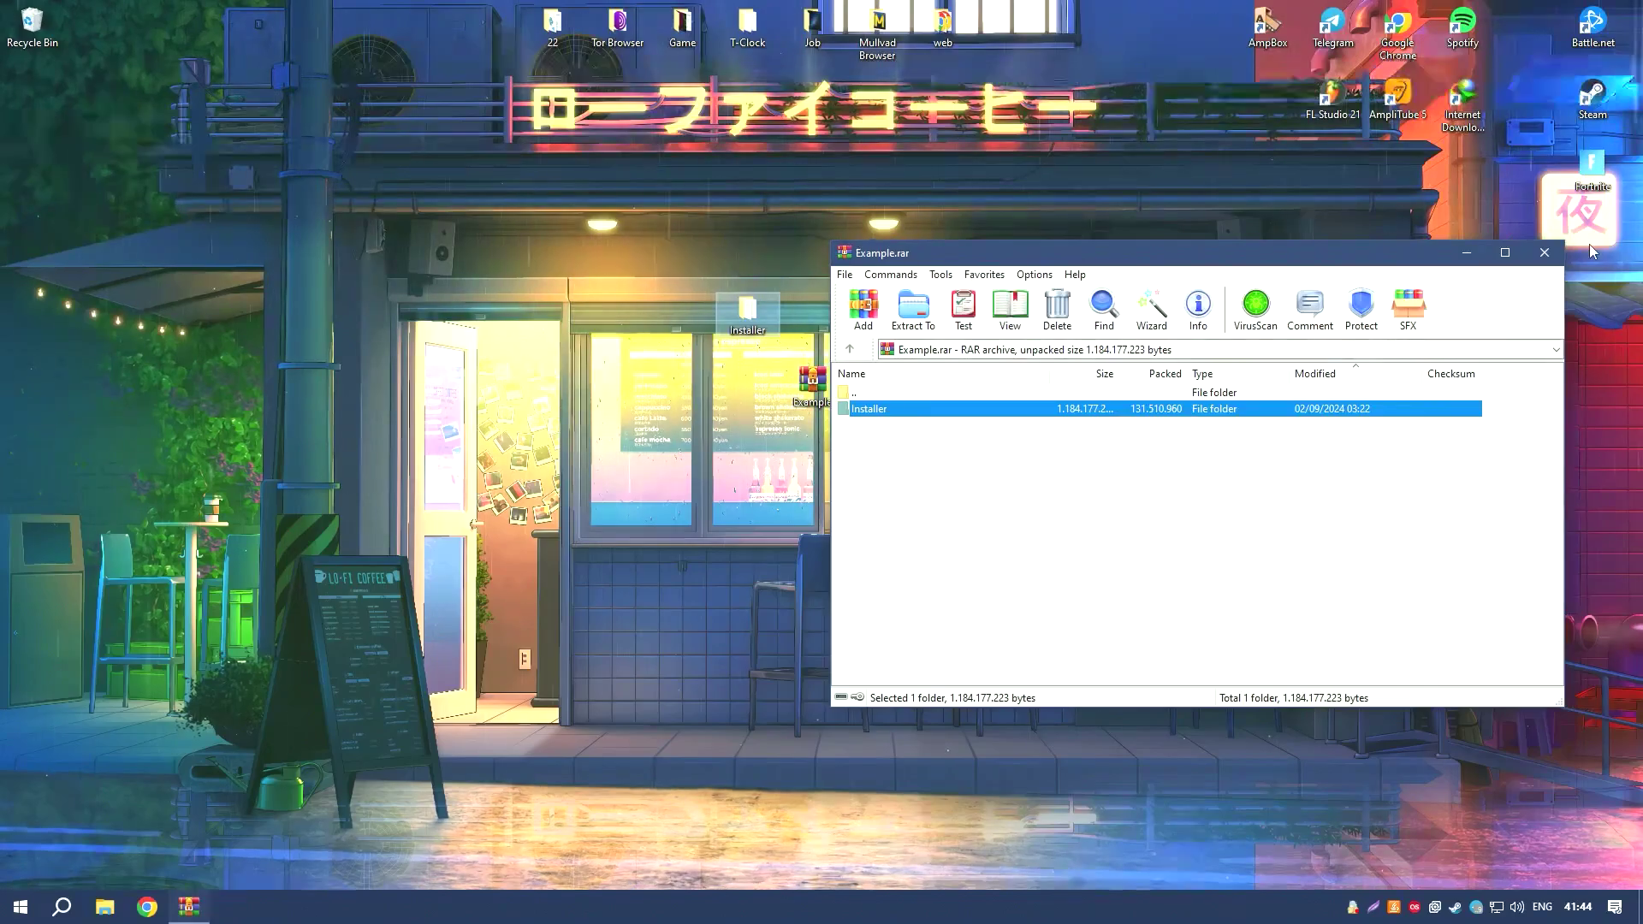
left_click(1544, 252)
left_click_drag(749, 315, 761, 376)
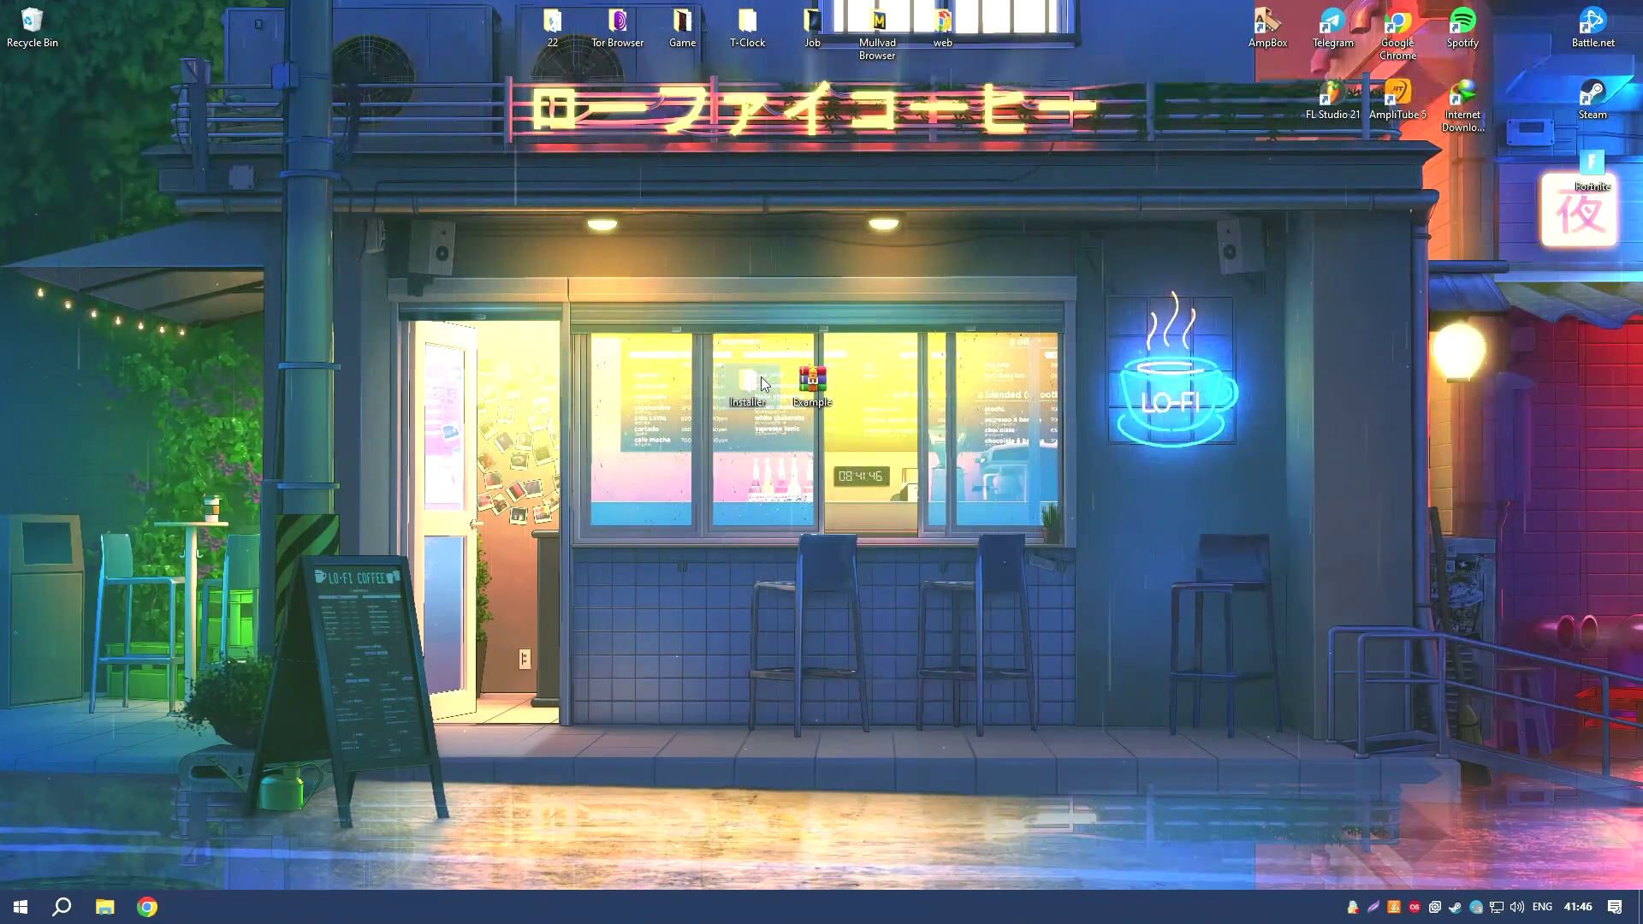
Step: Run Setup from the extracted Installer folder to bring up the KMS Tools menu
double_click(762, 376)
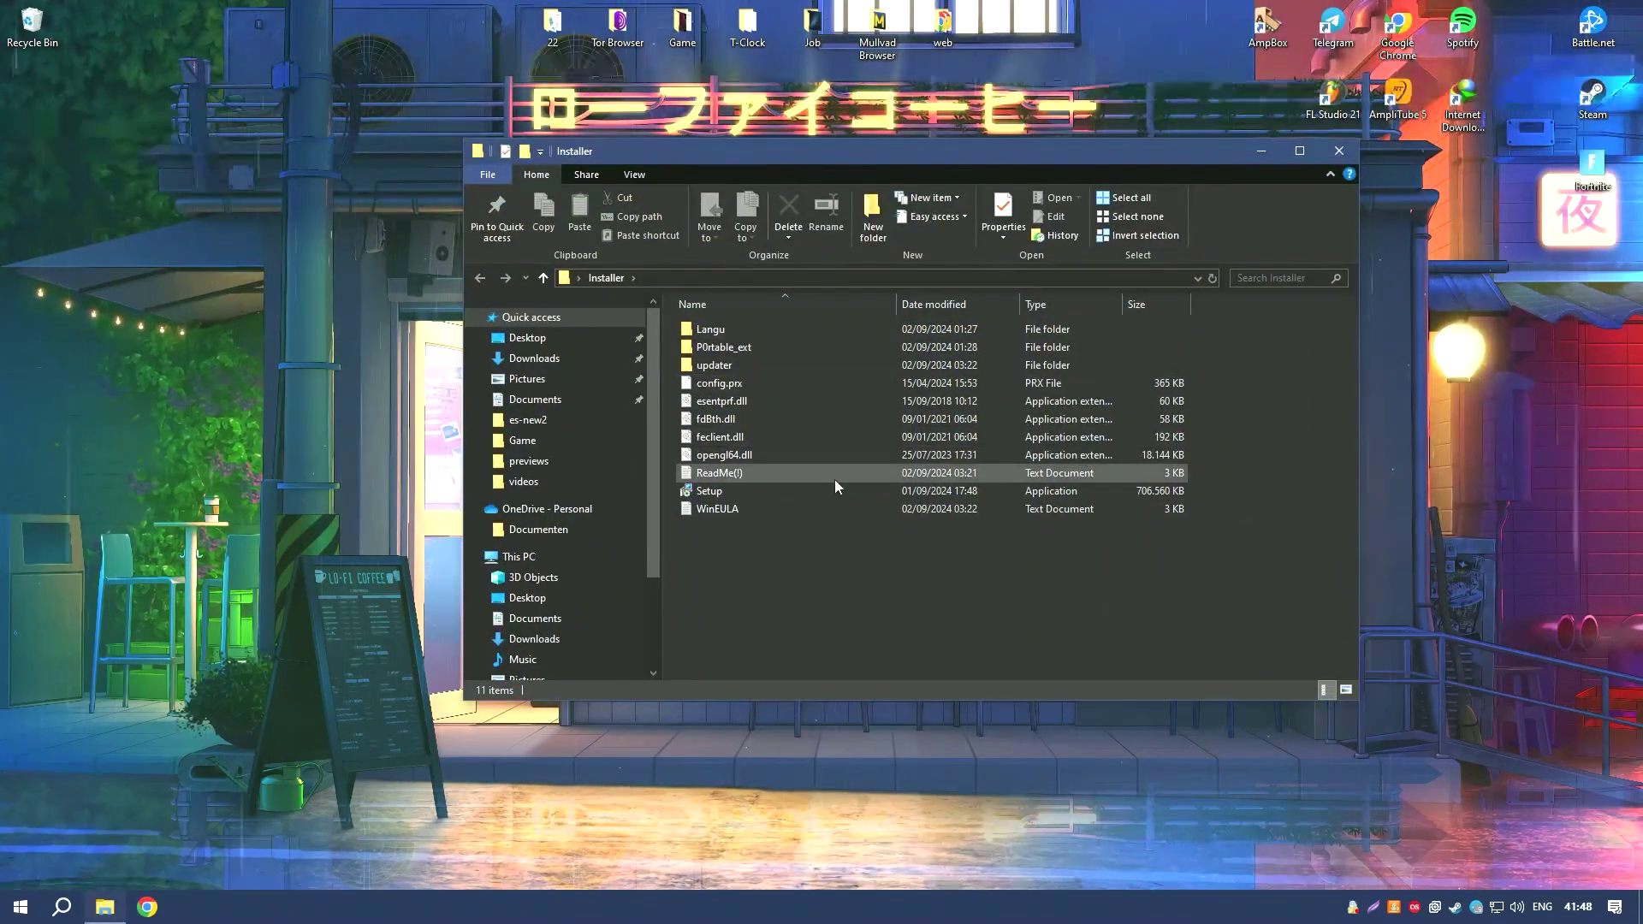
double_click(840, 489)
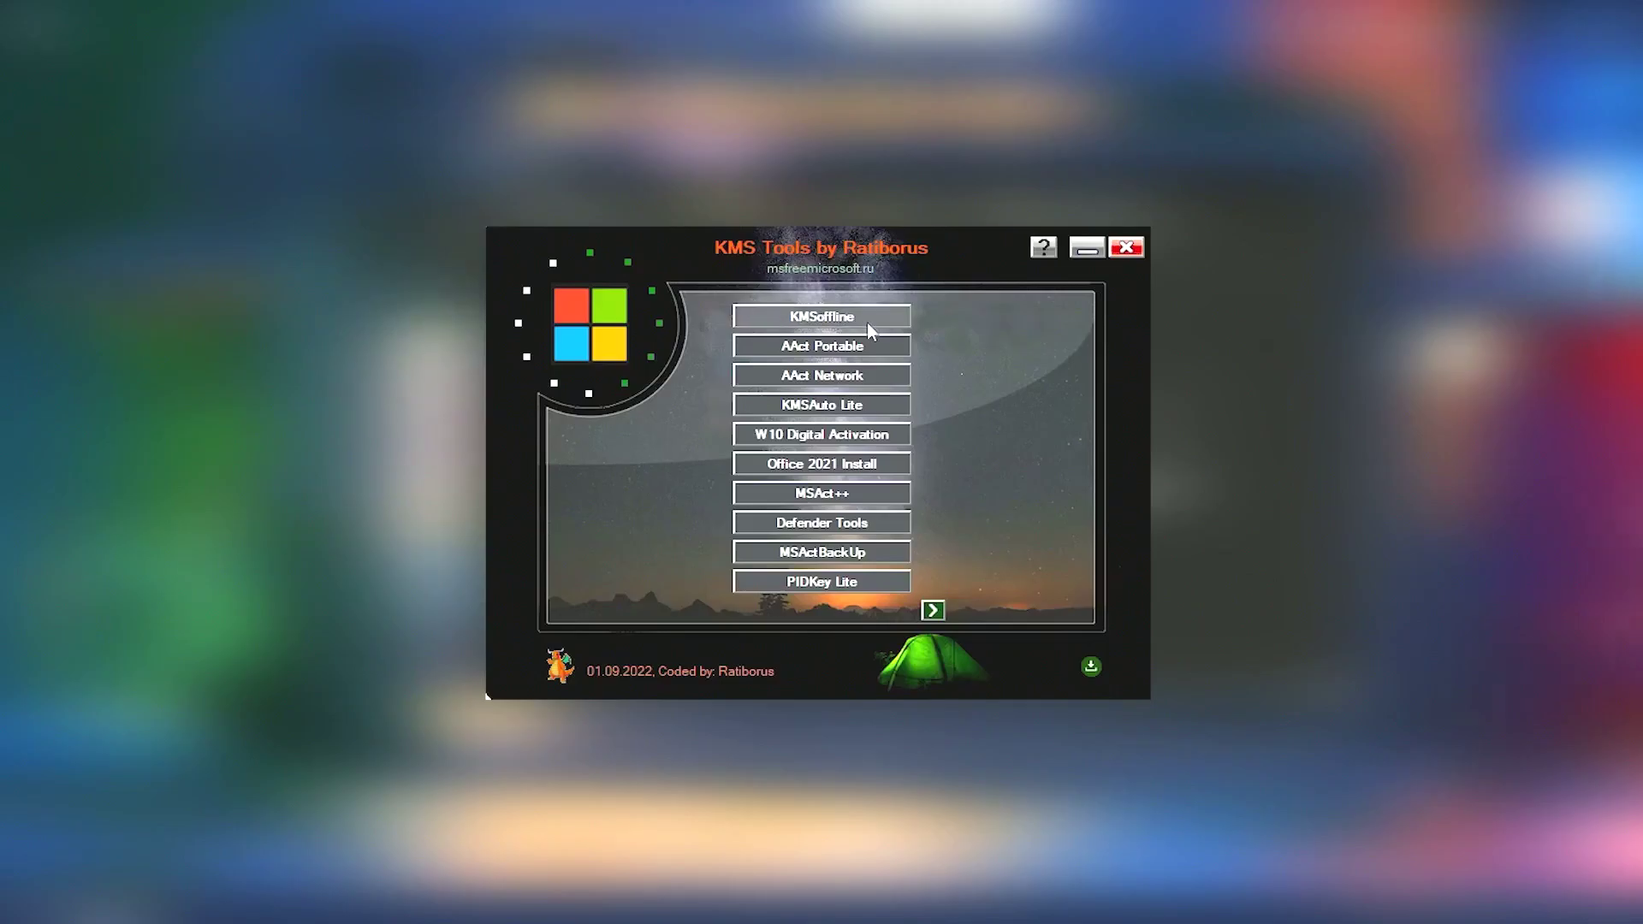
Step: Start KMSoffline x64 v2.3.7 from the KMS Tools by Ratiborus launcher
left_click(792, 319)
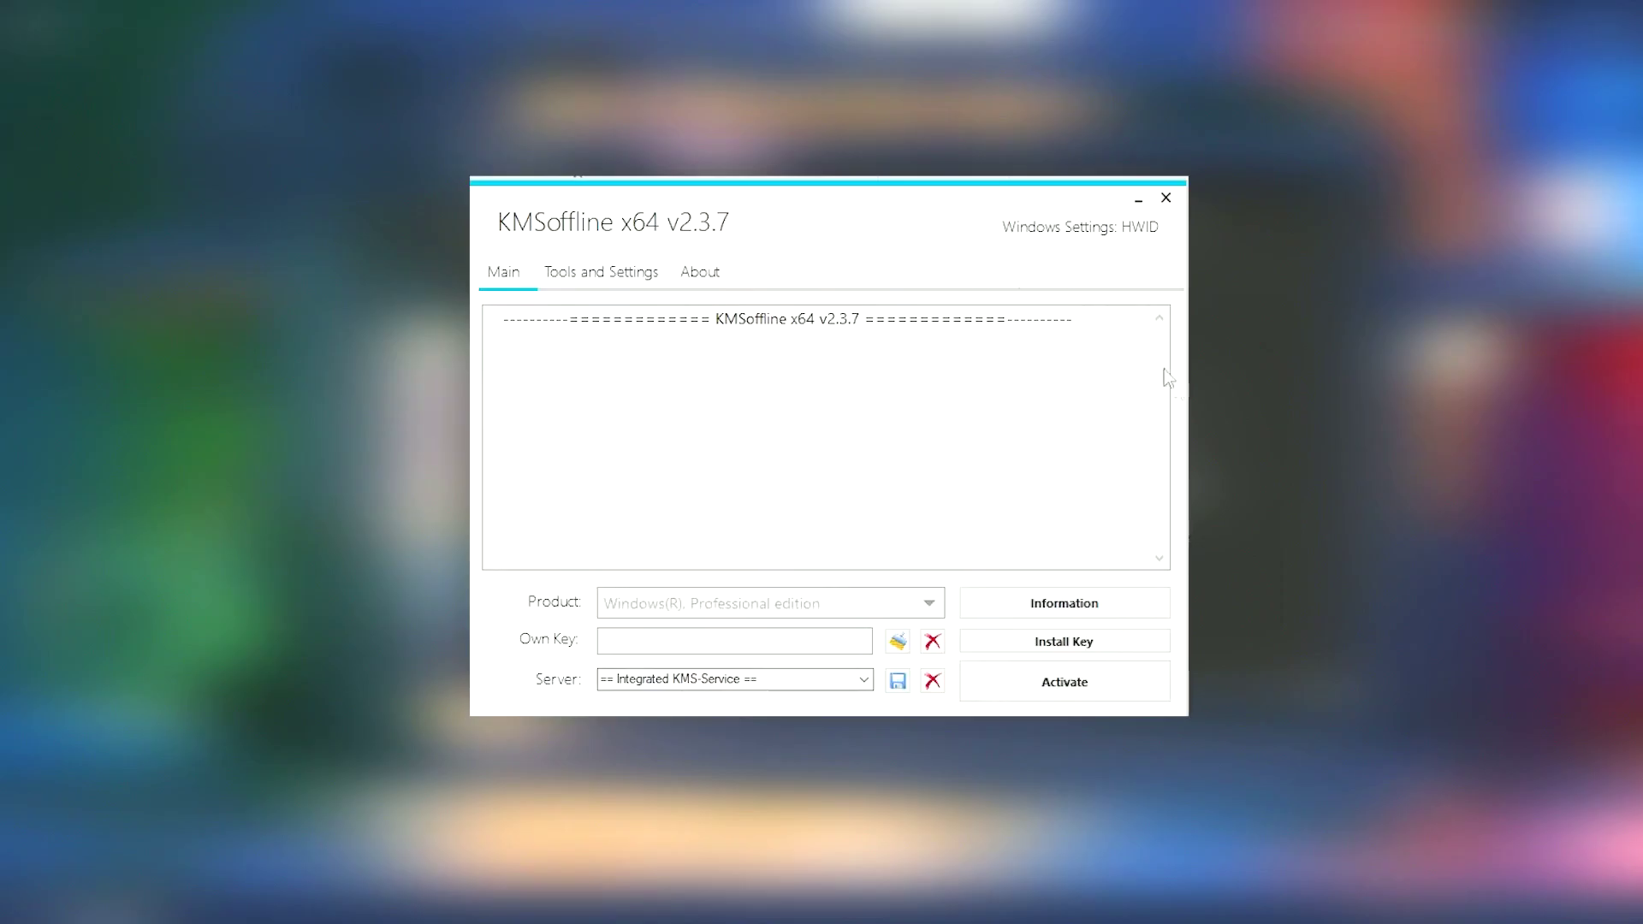
Step: Install the Windows Professional GVLK key, accepting the Installation GVLK keys prompt
left_click(1091, 642)
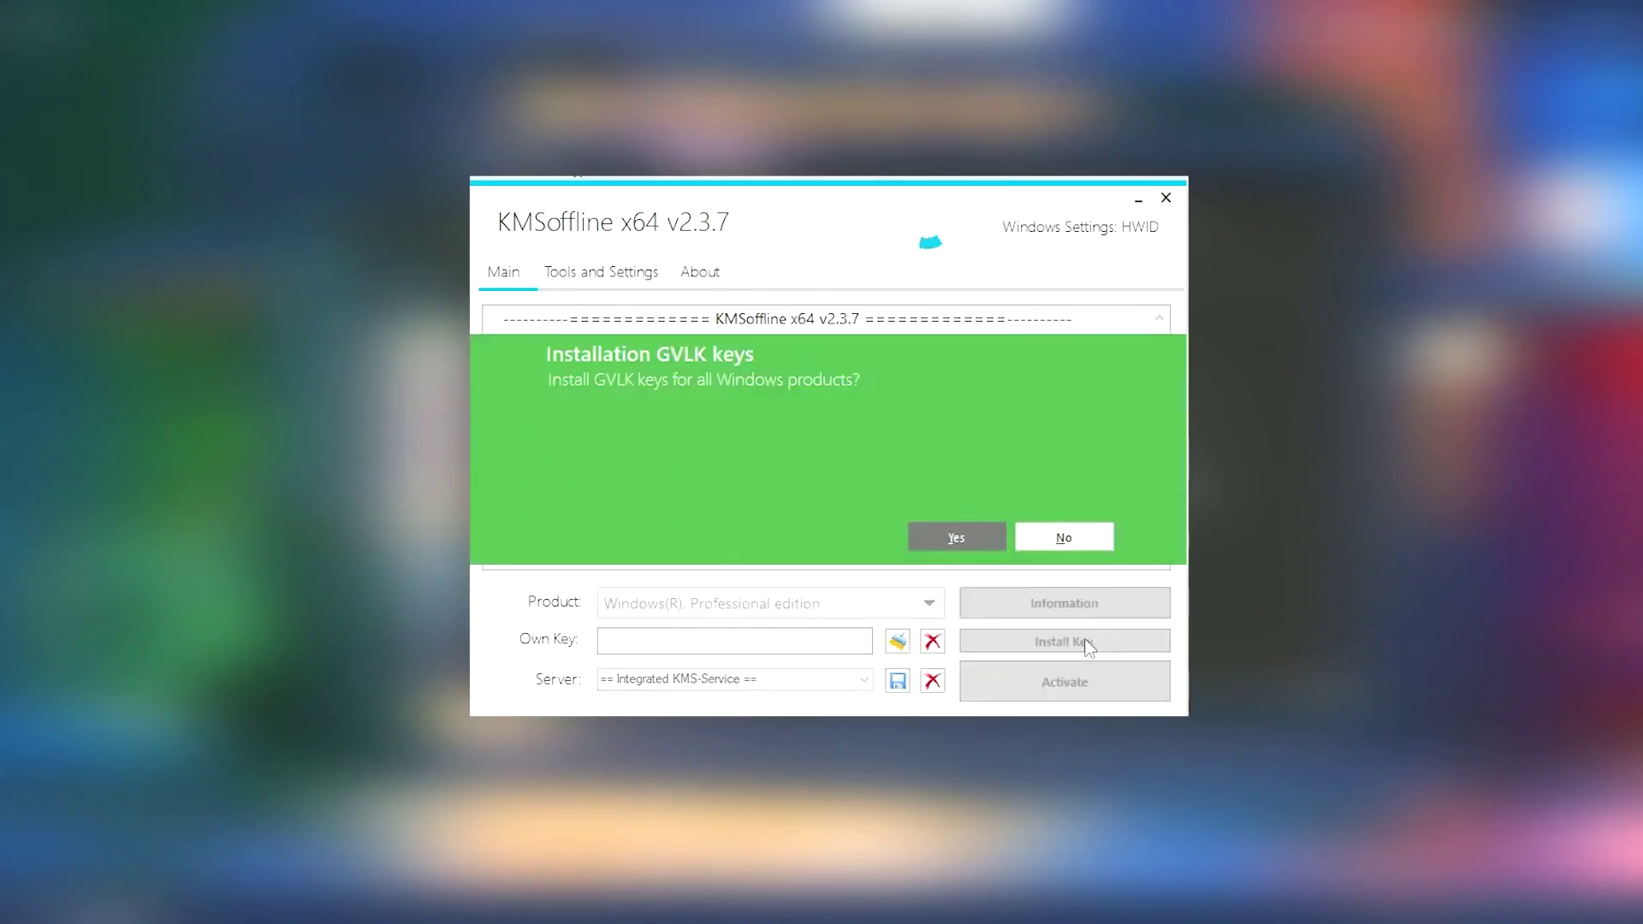
left_click(956, 538)
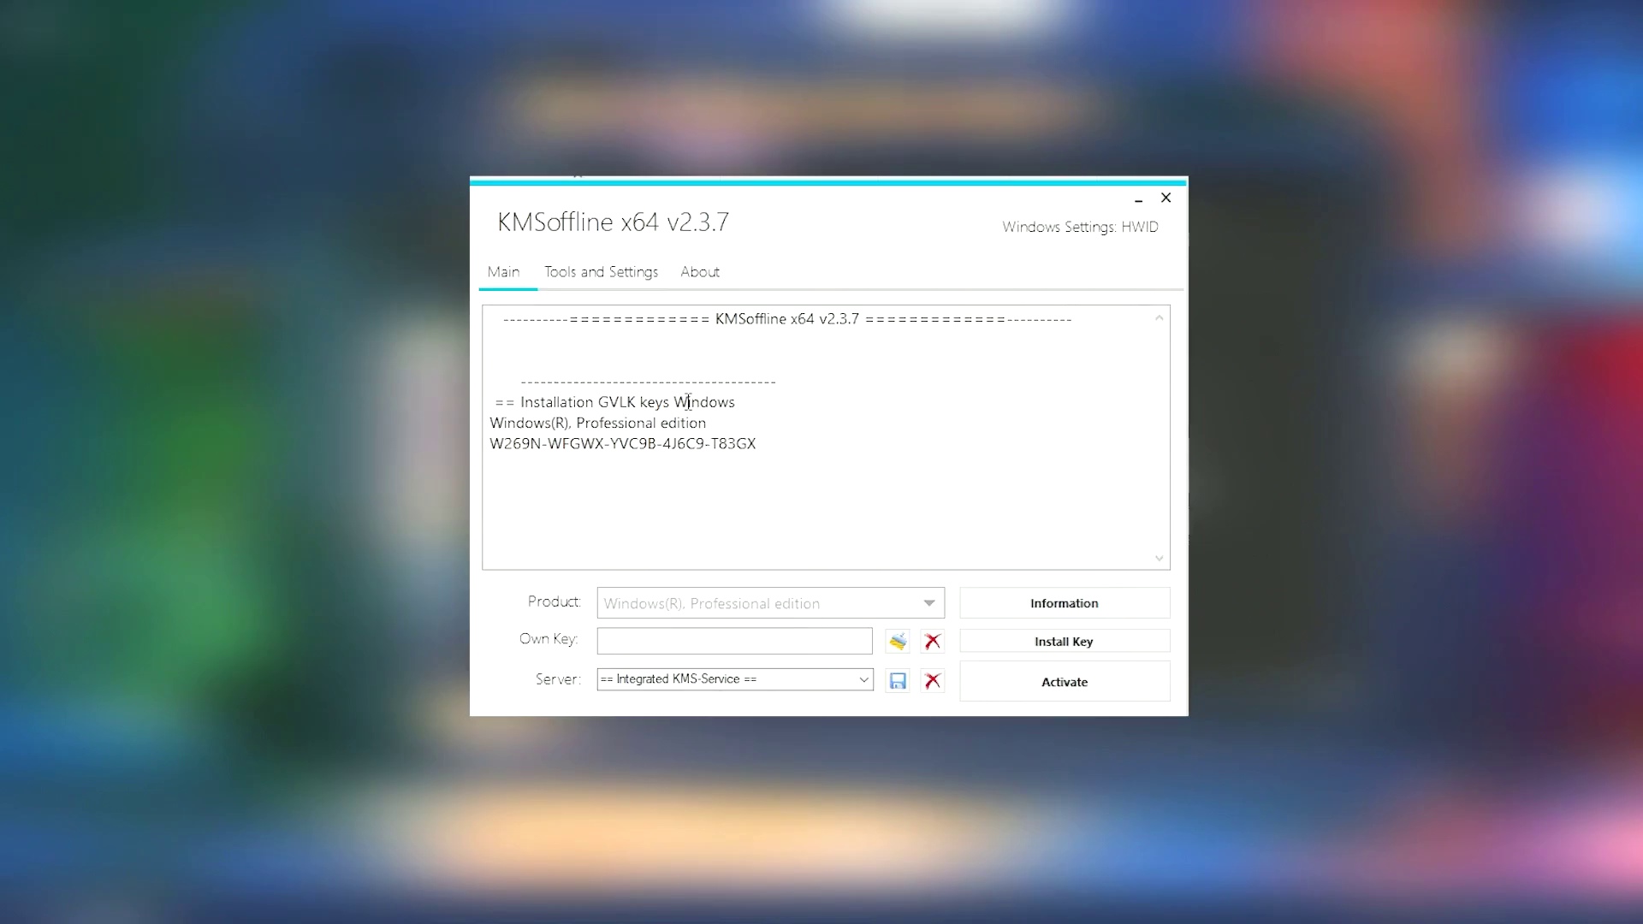
Step: Trigger KMS activation of Windows Professional edition with the Activate button
left_click(1064, 681)
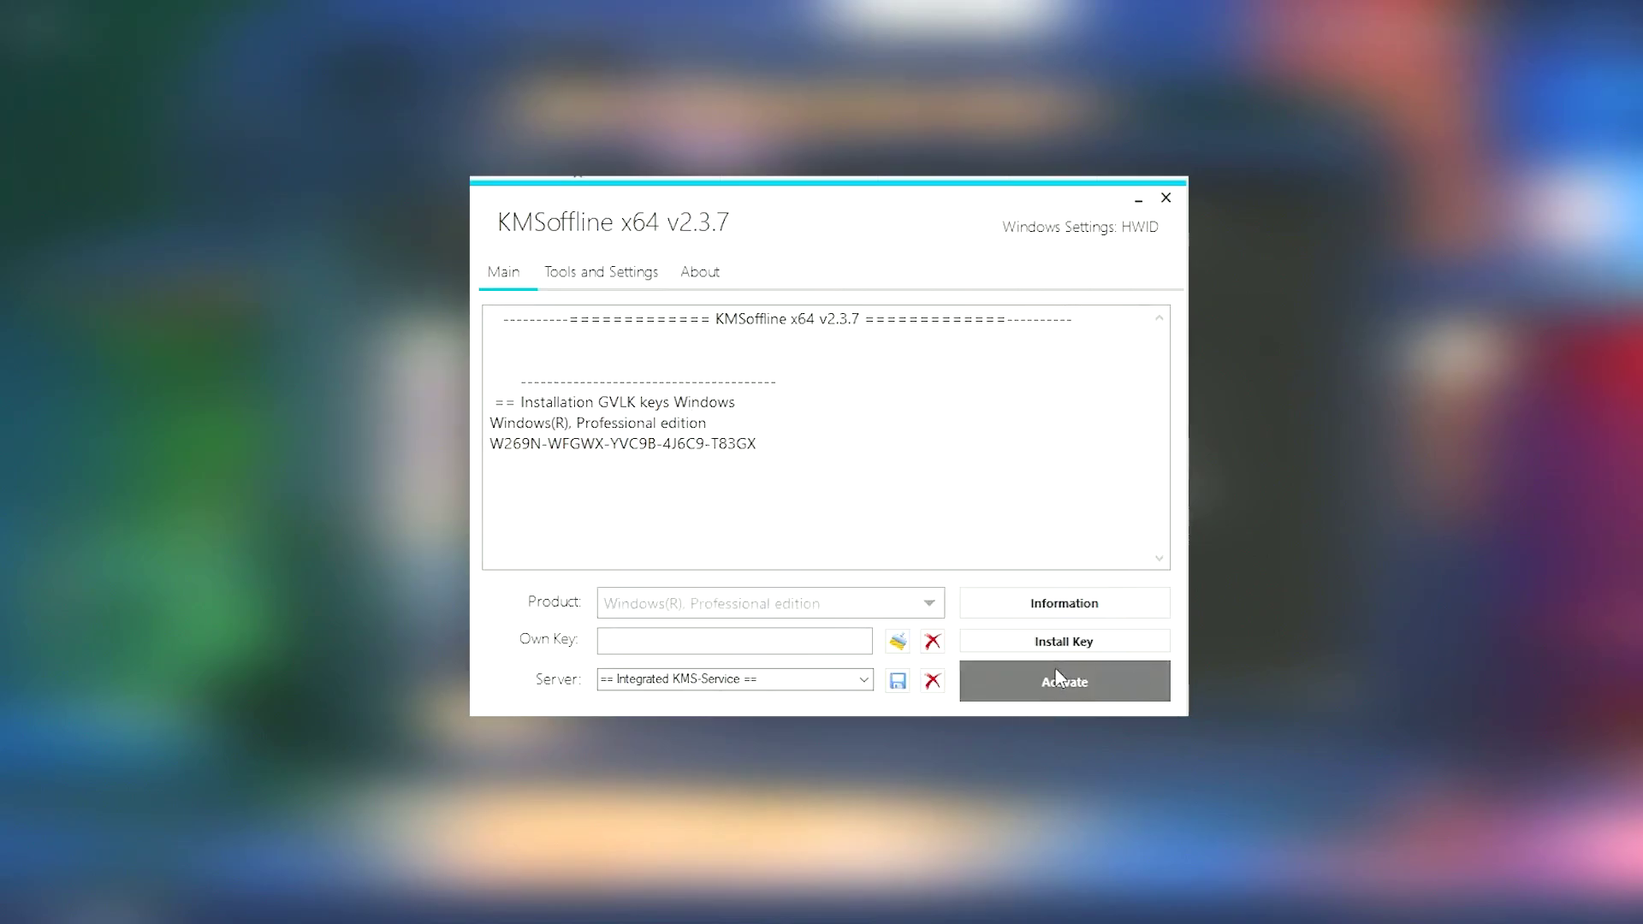